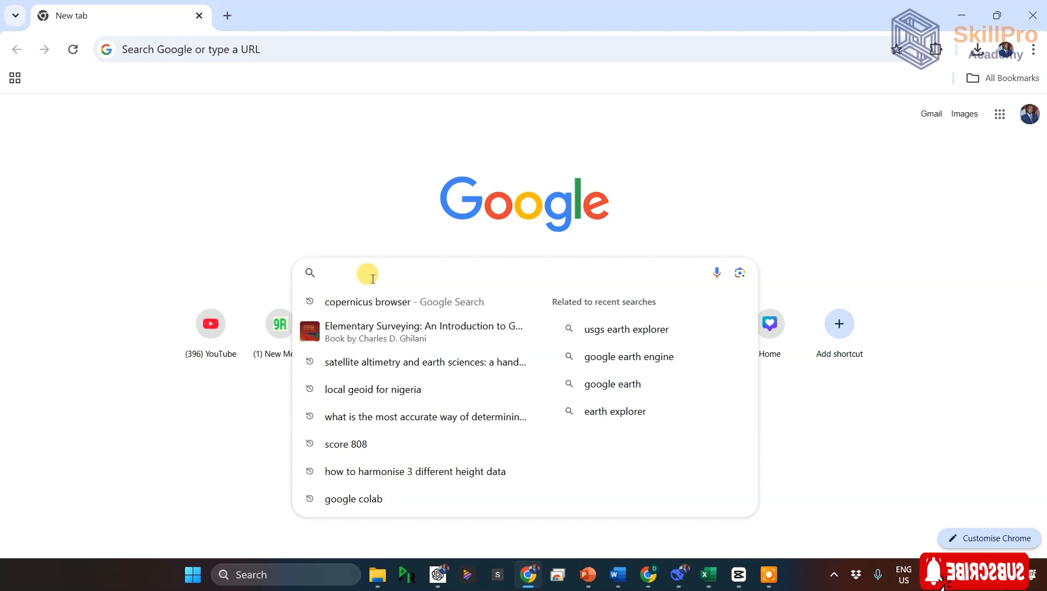
Step: Search Google for "copernicus browser" and open the Copernicus Browser site from the results
{"action": "type", "text": "coper"}
{"action": "key", "text": "Right"}
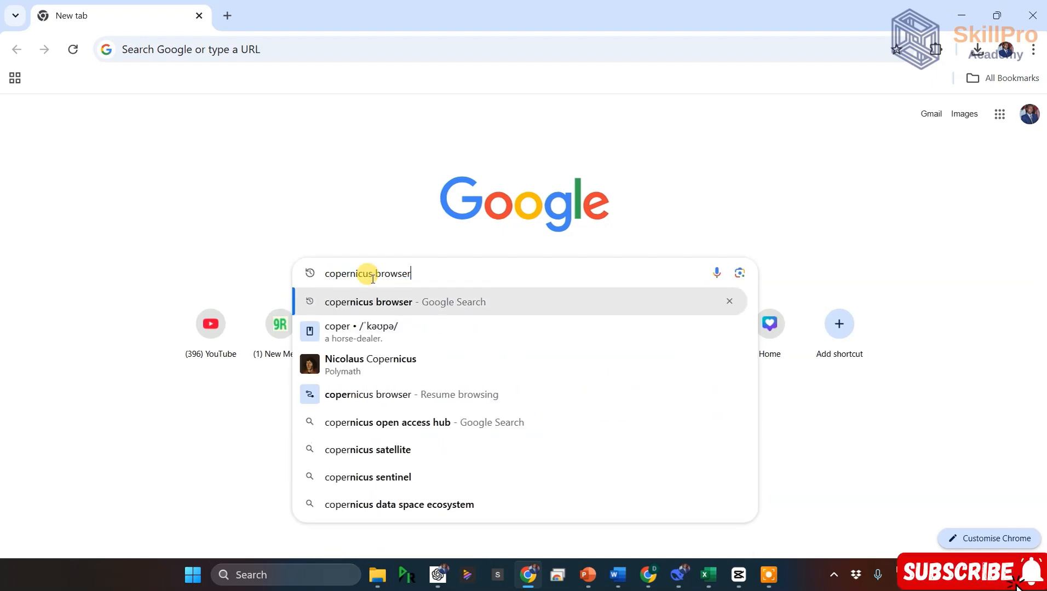
{"action": "key", "text": "Return"}
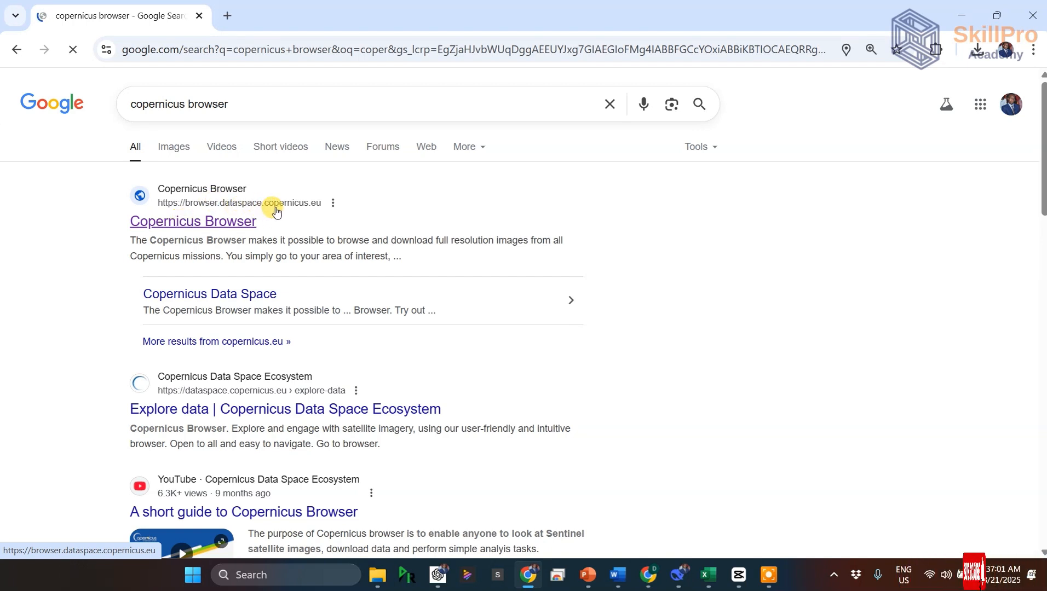
{"action": "left_click", "coordinate": [239, 220]}
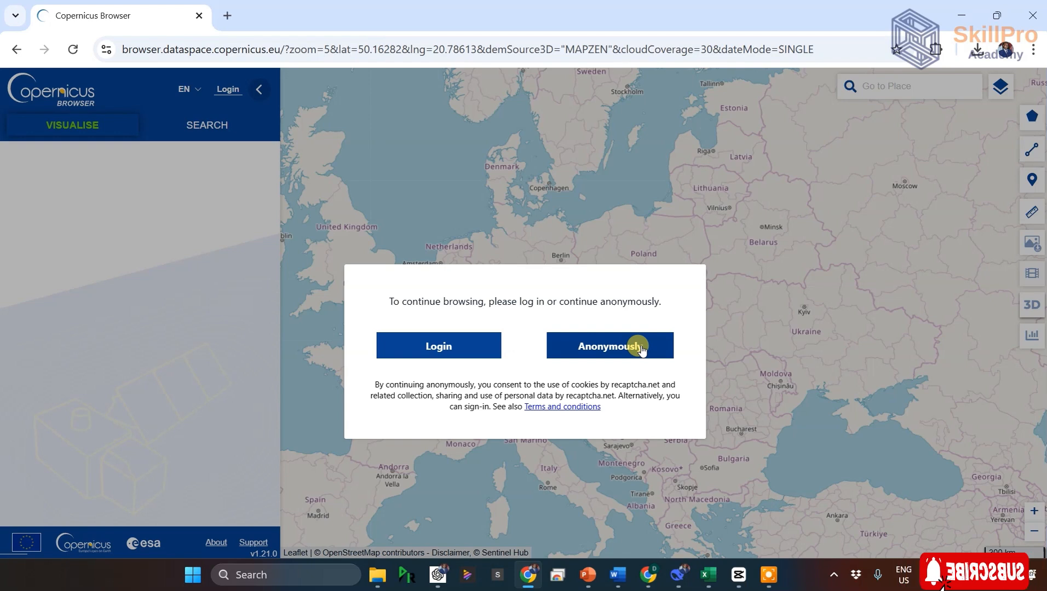
Step: Sign in to the Copernicus Data Space Ecosystem account with the prefilled credentials instead of continuing anonymously
{"action": "left_click", "coordinate": [443, 345]}
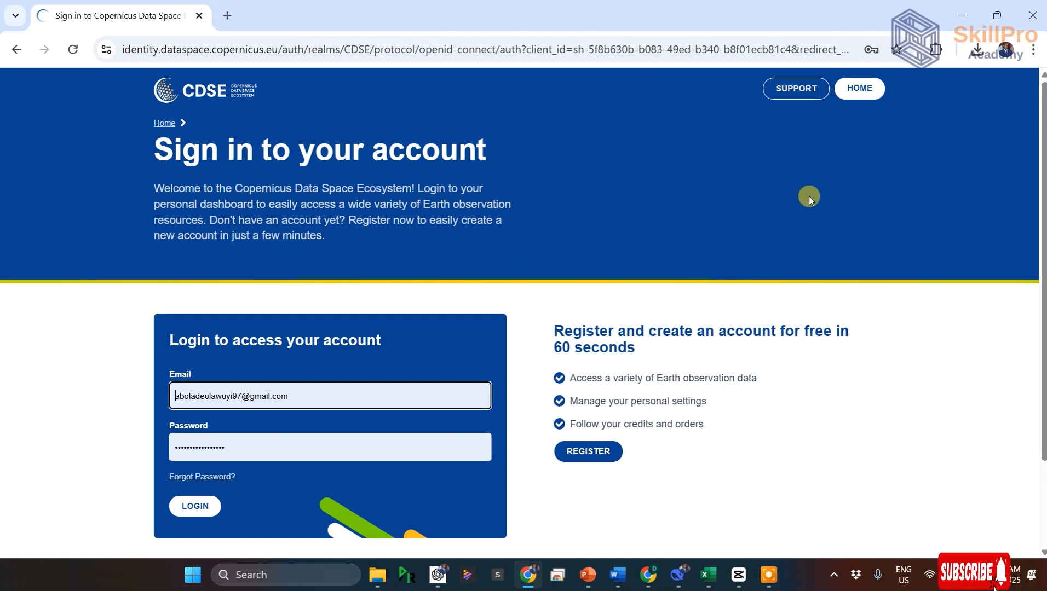
{"action": "scroll", "coordinate": [809, 196], "scroll_direction": "down", "scroll_amount": 1}
{"action": "scroll", "coordinate": [810, 196], "scroll_direction": "down", "scroll_amount": 1}
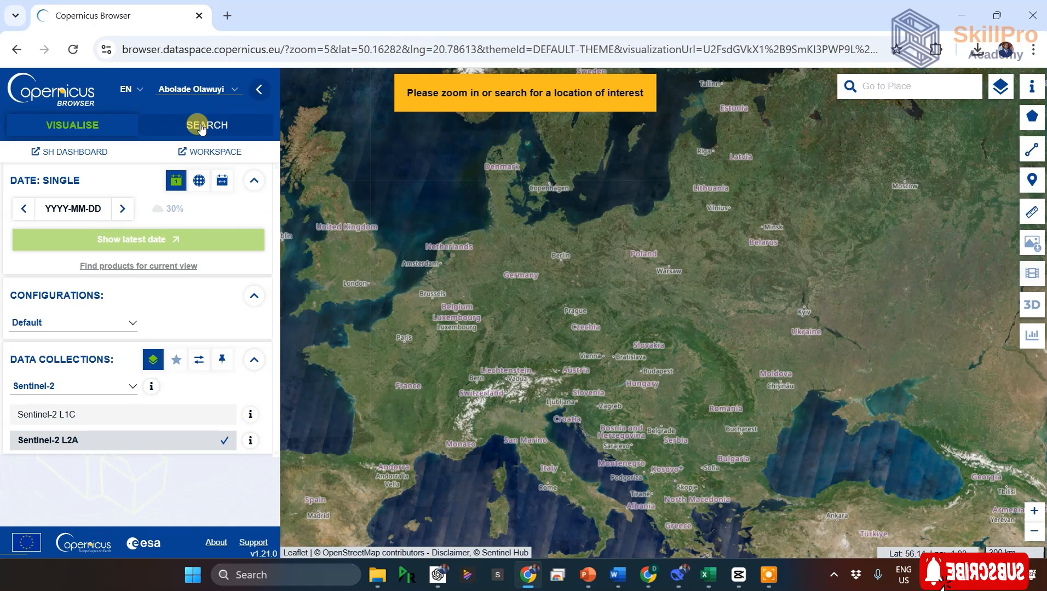
Step: Switch to product search mode and go to Lagos, Nigeria on the map
{"action": "left_click", "coordinate": [201, 126]}
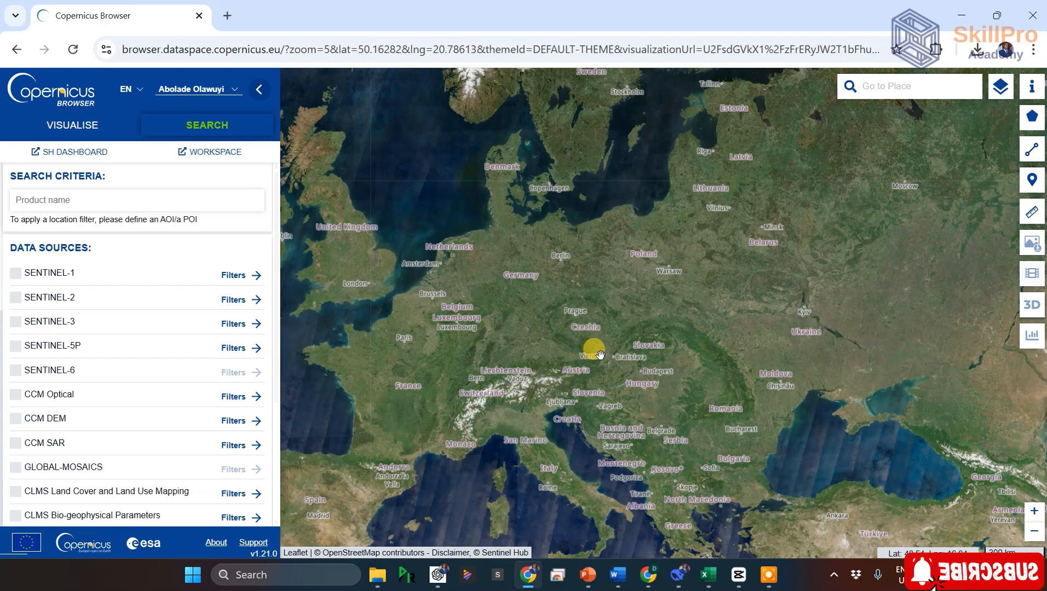
{"action": "scroll", "coordinate": [600, 355], "scroll_direction": "down", "scroll_amount": 3}
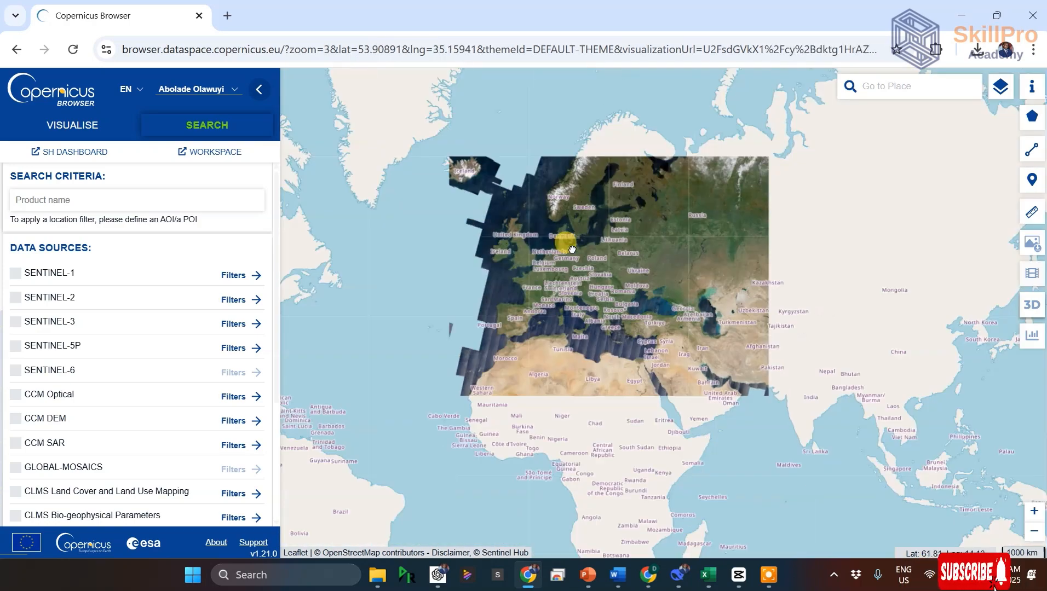
{"action": "scroll", "coordinate": [526, 460], "scroll_direction": "up", "scroll_amount": 2}
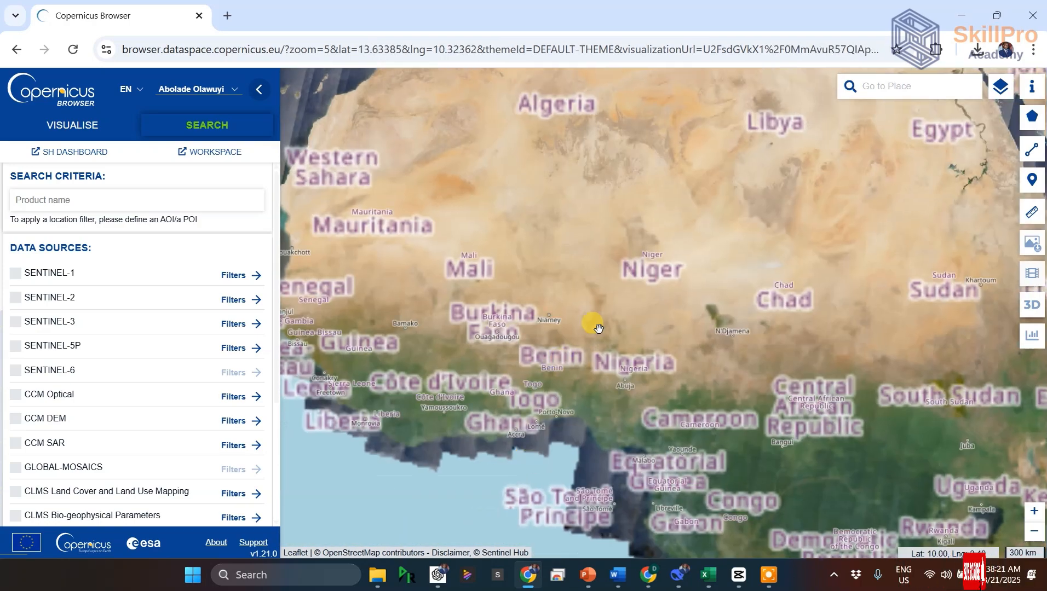
{"action": "scroll", "coordinate": [598, 329], "scroll_direction": "down", "scroll_amount": 2}
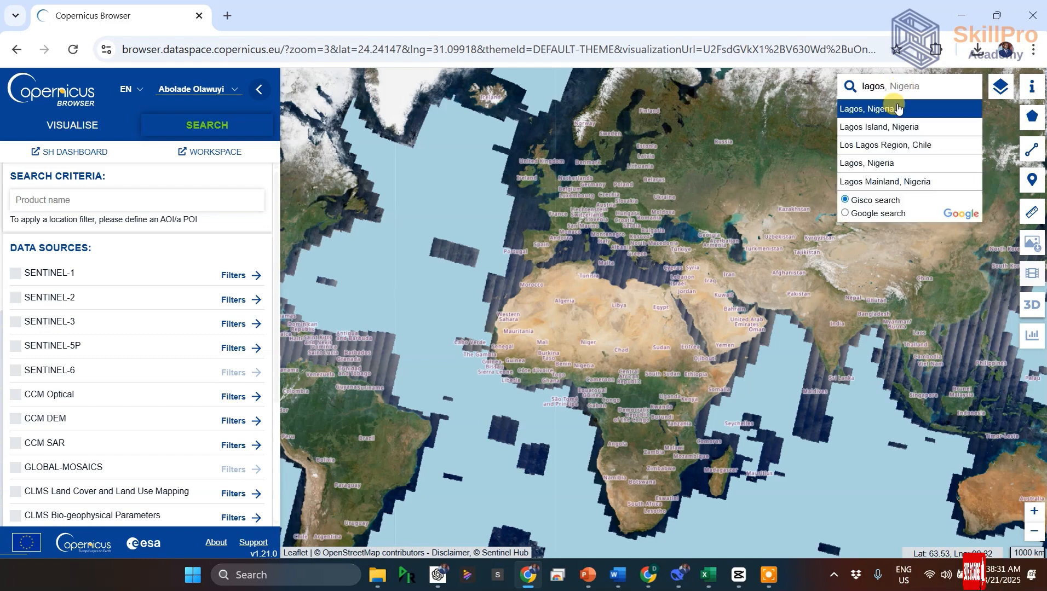
{"action": "left_click", "coordinate": [895, 105]}
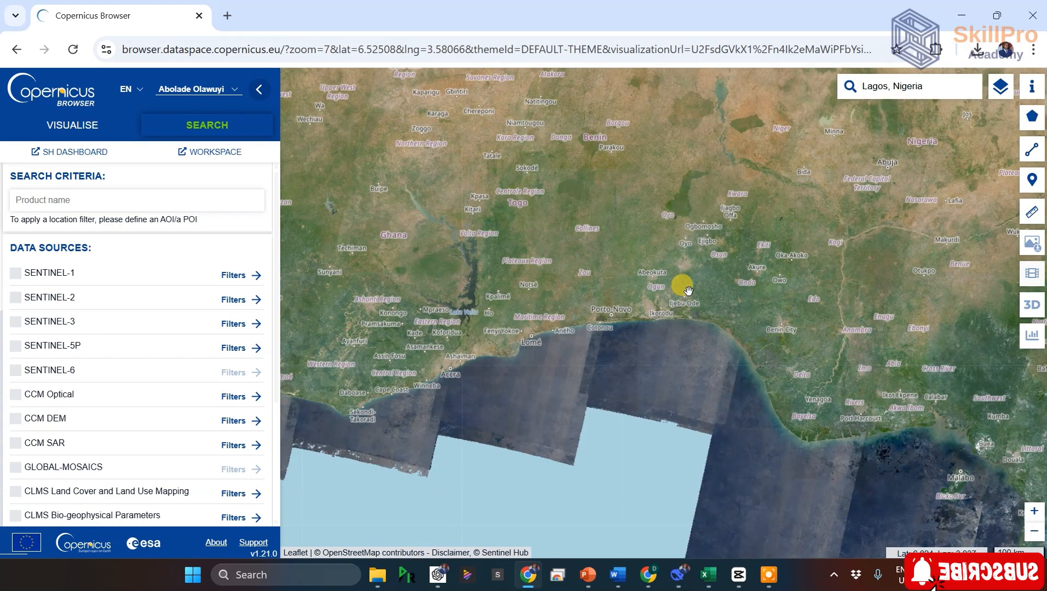
Step: Draw a rectangular area of interest of about 17,861 km² covering the Lagos coastline and the adjacent sea
{"action": "scroll", "coordinate": [701, 310], "scroll_direction": "down", "scroll_amount": 1}
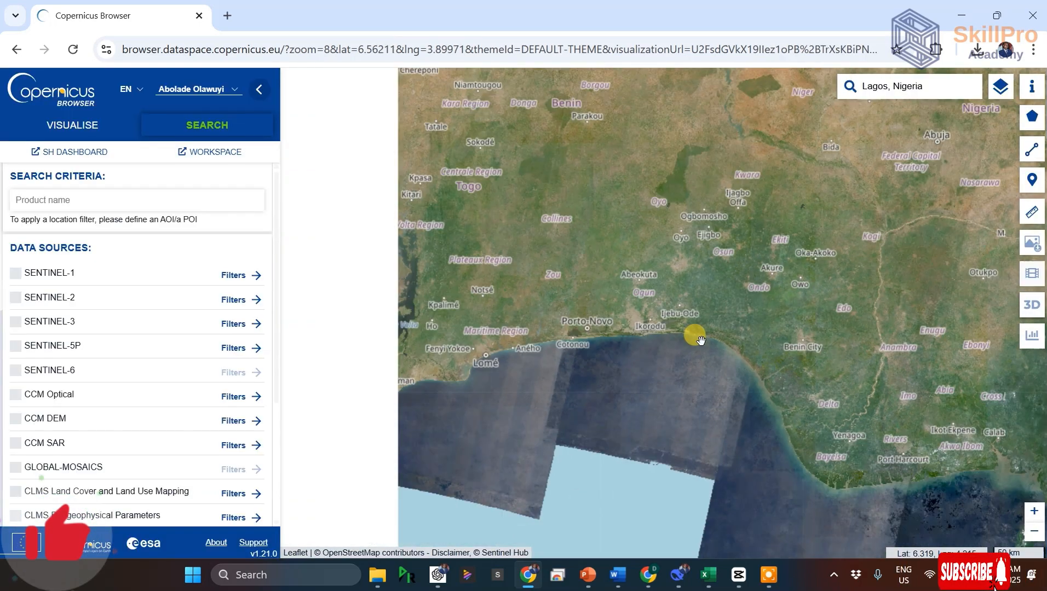
{"action": "scroll", "coordinate": [700, 355], "scroll_direction": "up", "scroll_amount": 2}
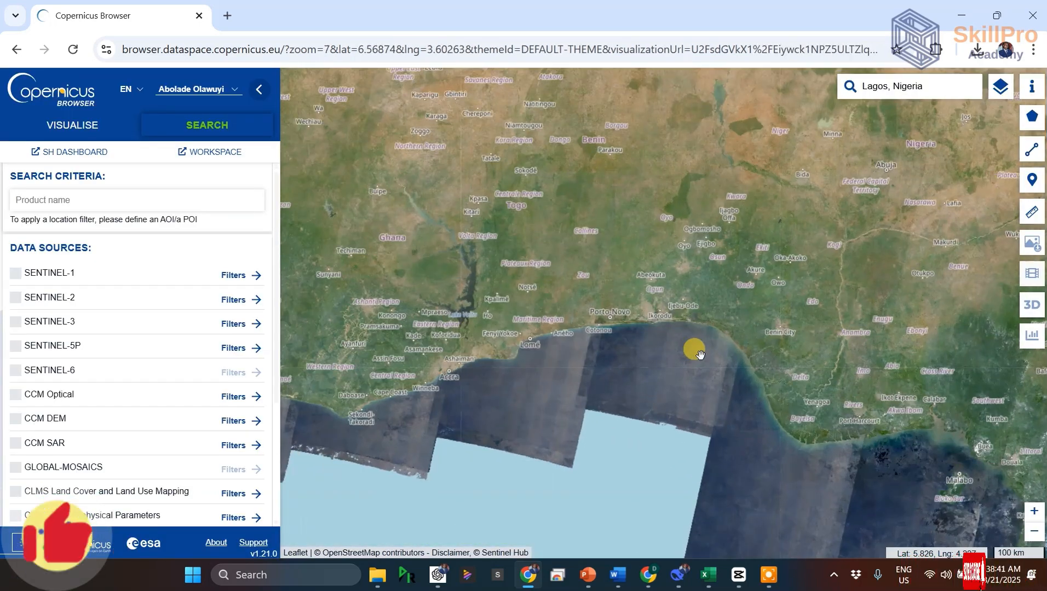
{"action": "scroll", "coordinate": [701, 356], "scroll_direction": "up", "scroll_amount": 4}
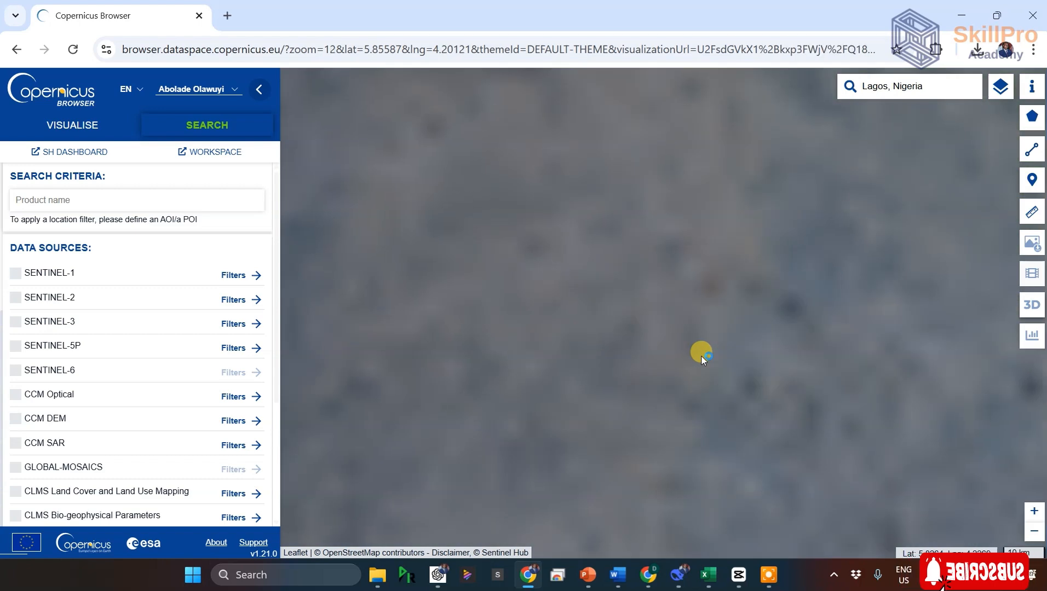
{"action": "scroll", "coordinate": [700, 353], "scroll_direction": "down", "scroll_amount": 4}
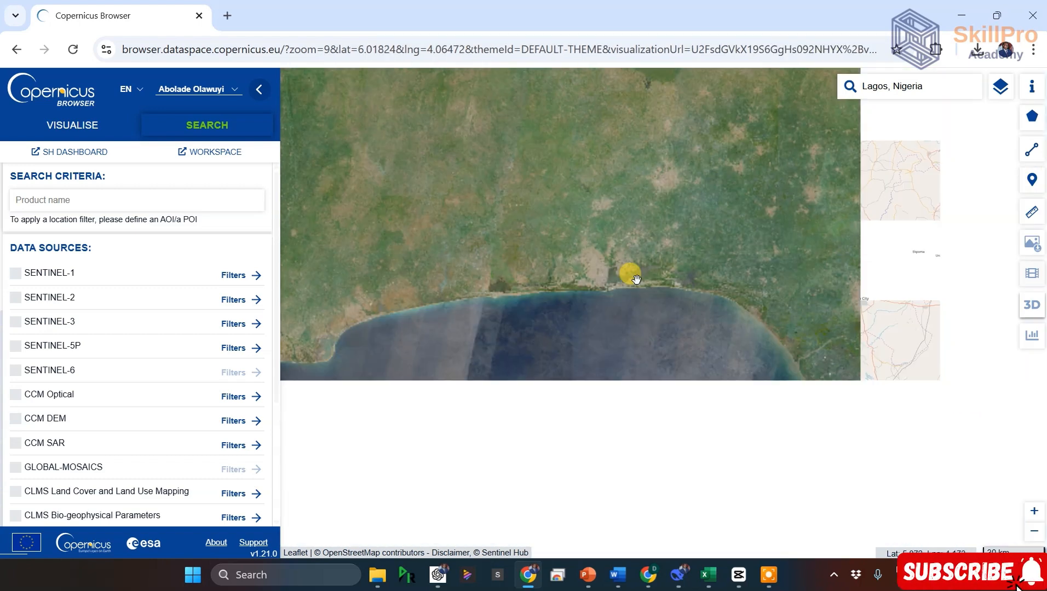
{"action": "left_click_drag", "start_coordinate": [626, 266], "coordinate": [552, 226]}
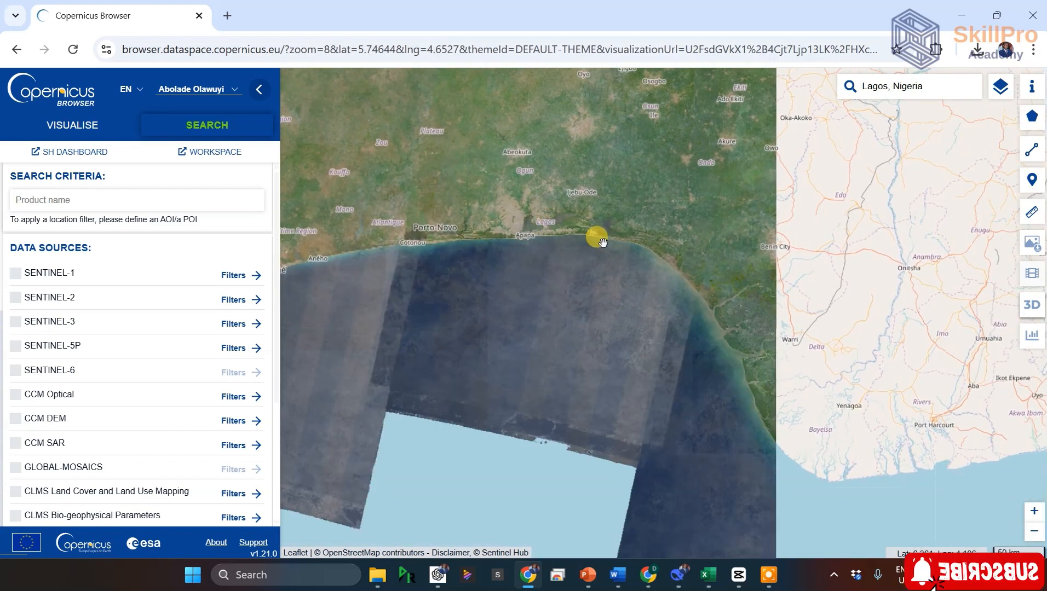
{"action": "scroll", "coordinate": [599, 240], "scroll_direction": "up", "scroll_amount": 1}
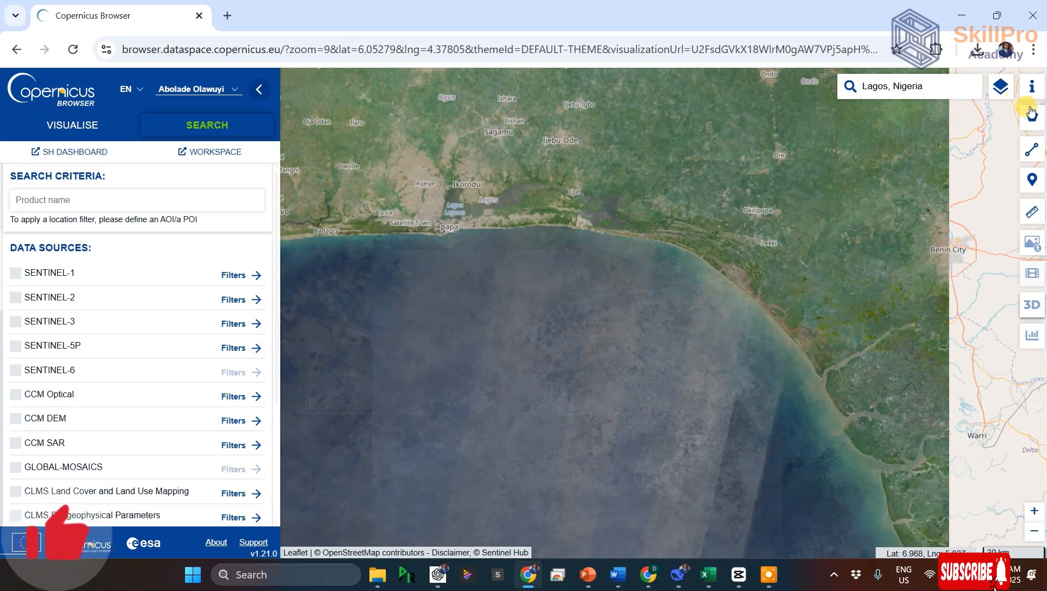
{"action": "mouse_move", "coordinate": [1031, 116]}
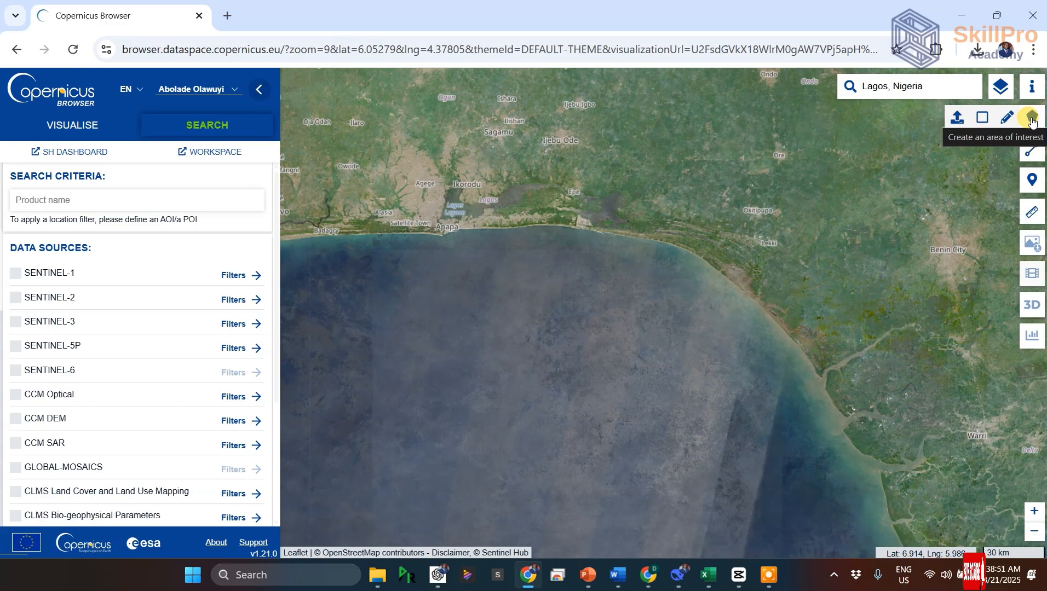
{"action": "left_click", "coordinate": [981, 119]}
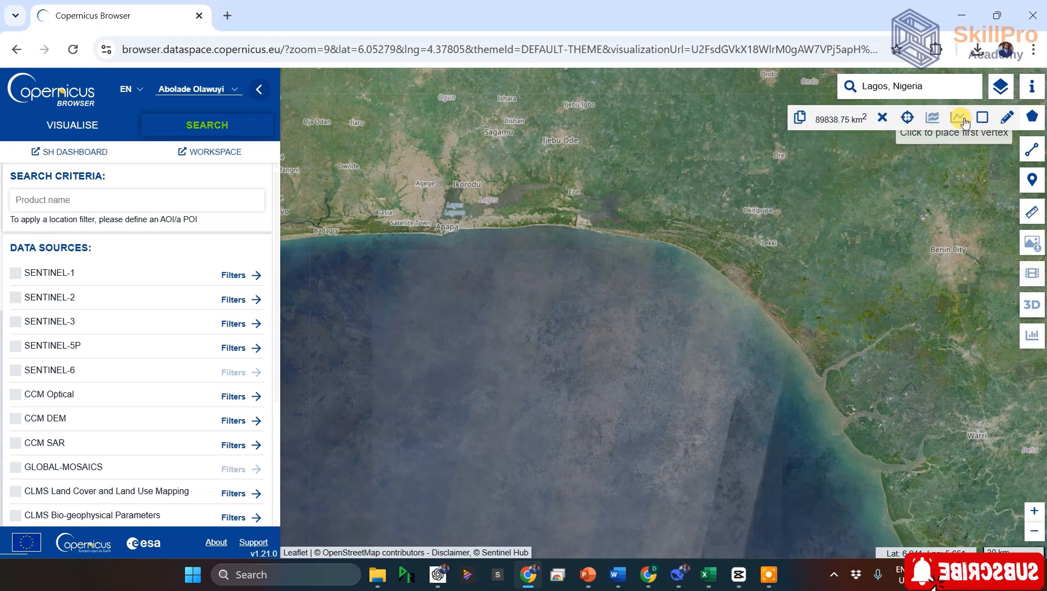
{"action": "left_click", "coordinate": [883, 121]}
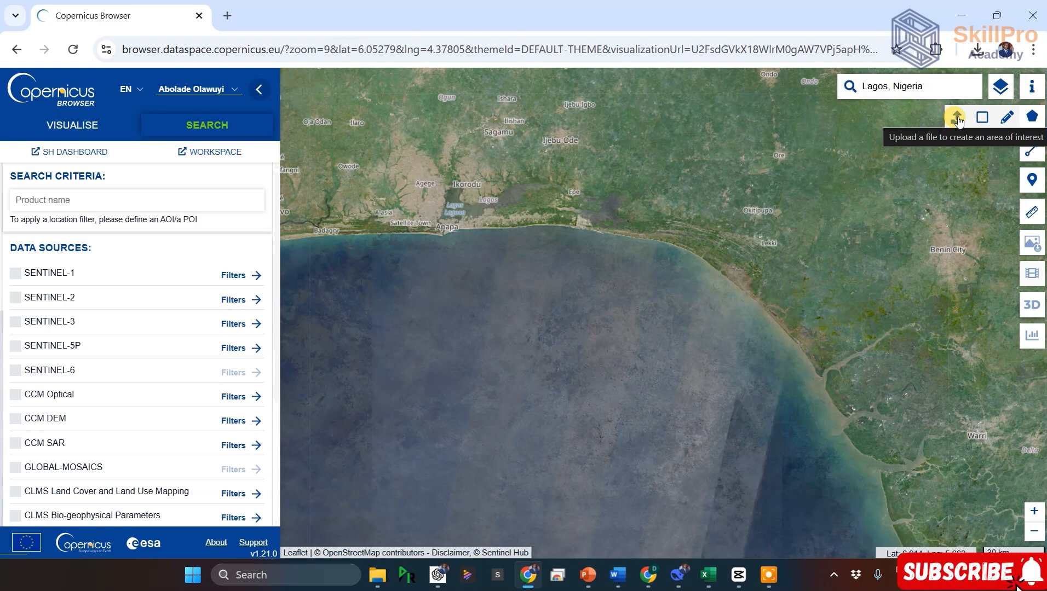
{"action": "left_click", "coordinate": [983, 119]}
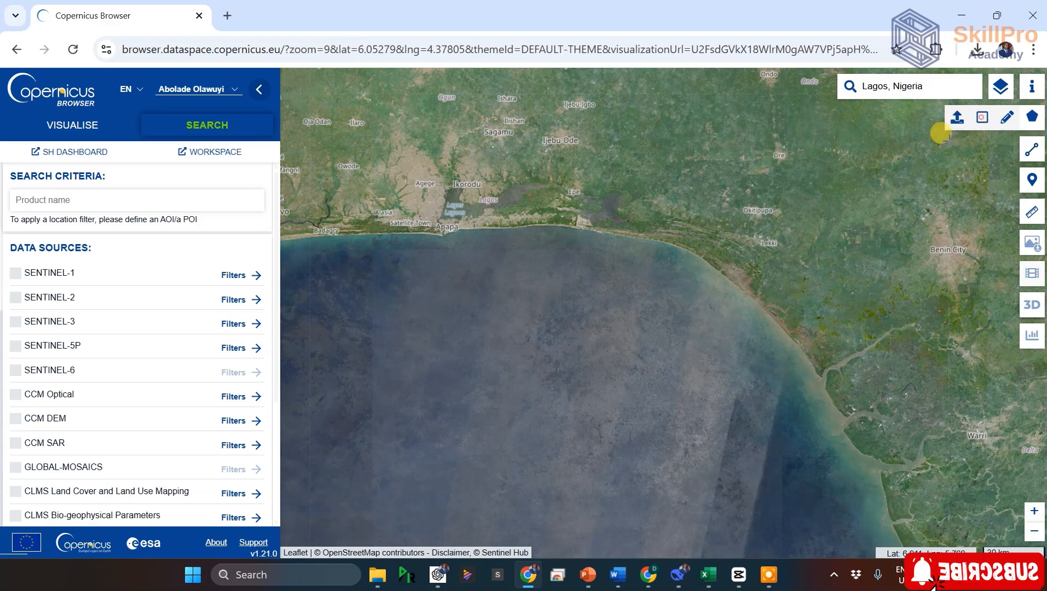
{"action": "left_click", "coordinate": [348, 191]}
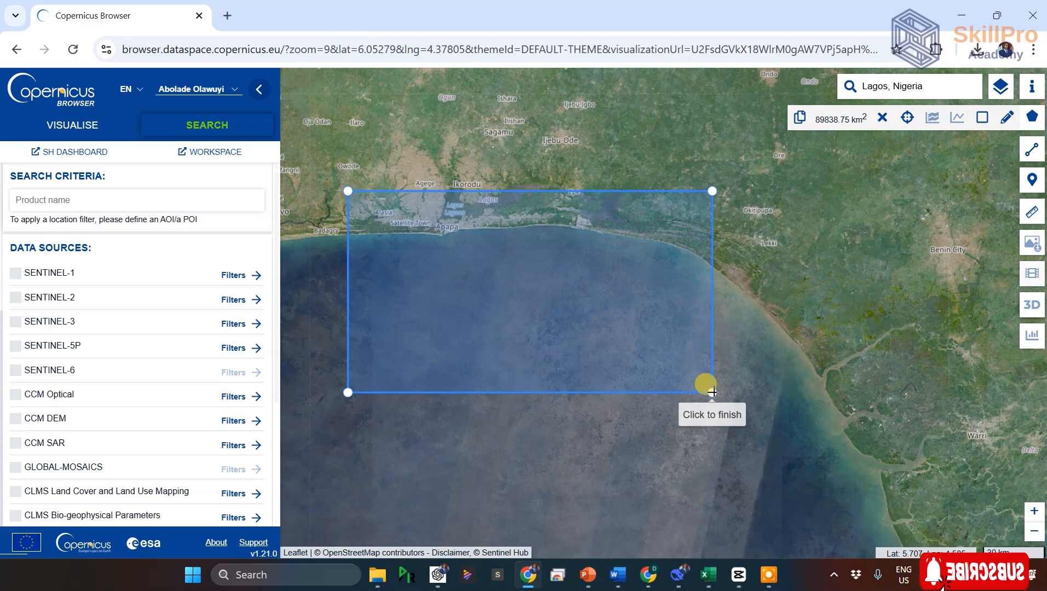
{"action": "left_click", "coordinate": [716, 396]}
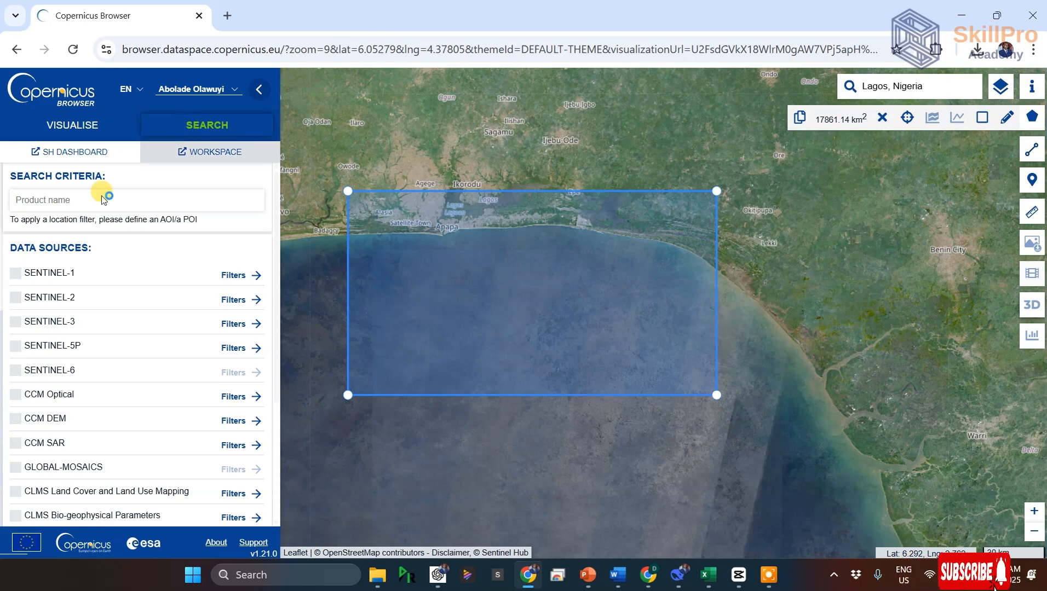
Step: Choose the Level-2 WAT product of the SRAL instrument under SENTINEL-3 as the data source
{"action": "left_click", "coordinate": [16, 323]}
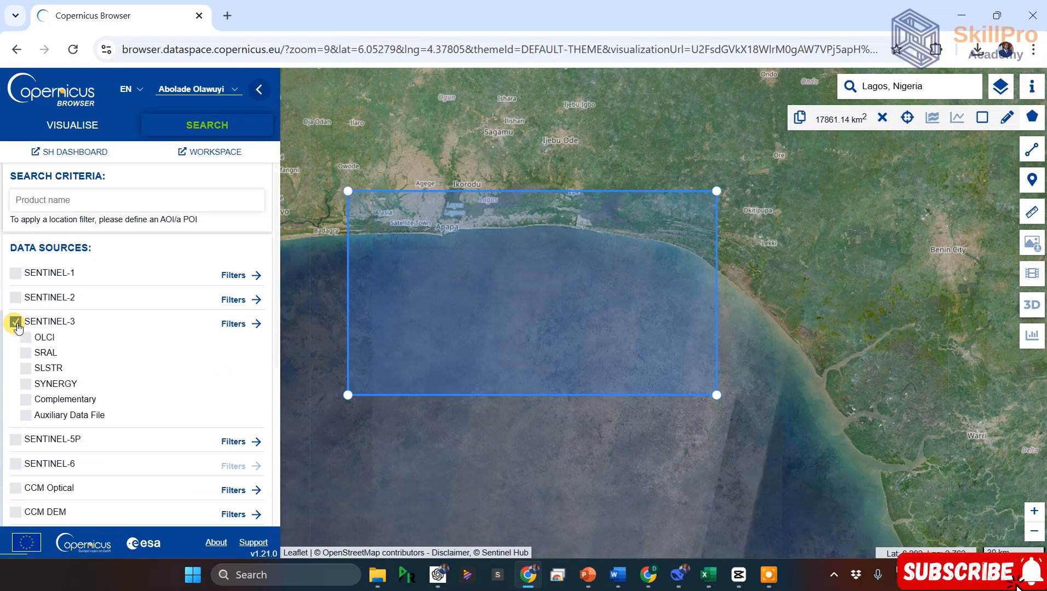
{"action": "scroll", "coordinate": [98, 319], "scroll_direction": "down", "scroll_amount": 2}
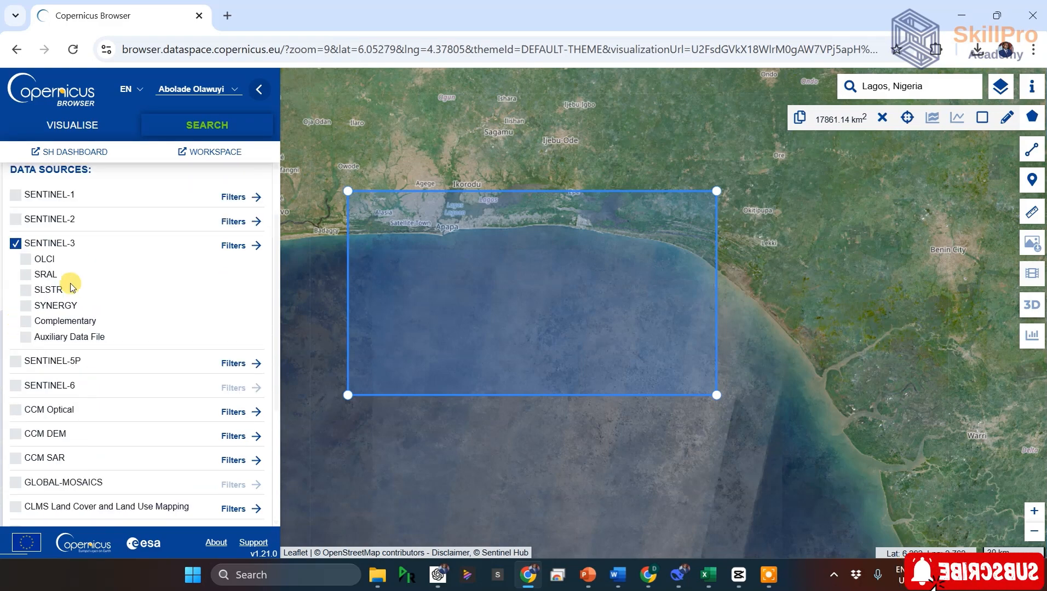
{"action": "left_click", "coordinate": [25, 275]}
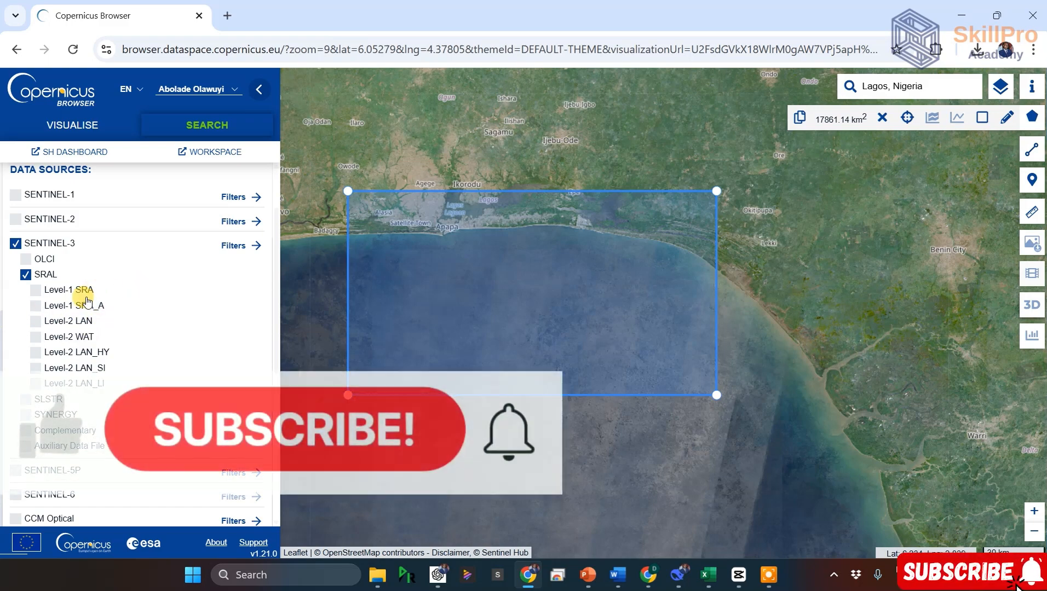
{"action": "left_click", "coordinate": [36, 339]}
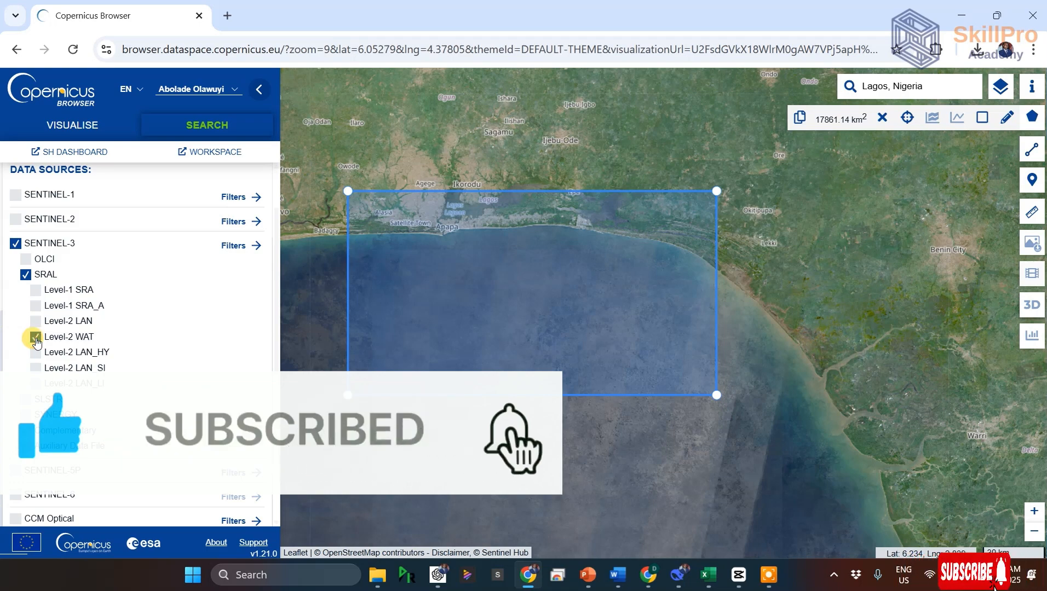
Step: Set the start date of the search time range to 2025-02-01
{"action": "scroll", "coordinate": [167, 319], "scroll_direction": "down", "scroll_amount": 5}
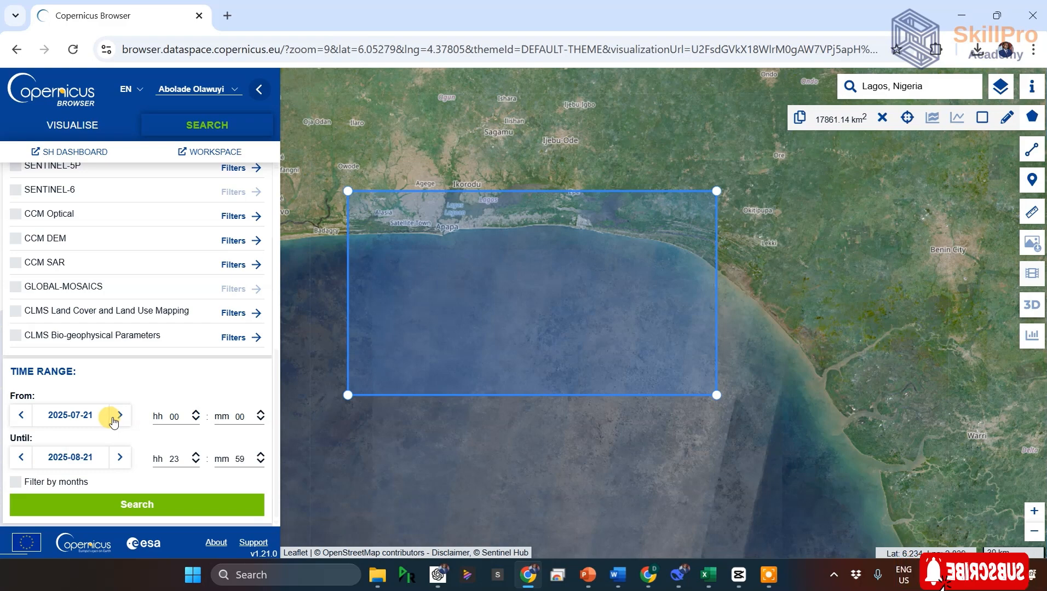
{"action": "left_click", "coordinate": [67, 417]}
{"action": "scroll", "coordinate": [169, 446], "scroll_direction": "down", "scroll_amount": 3}
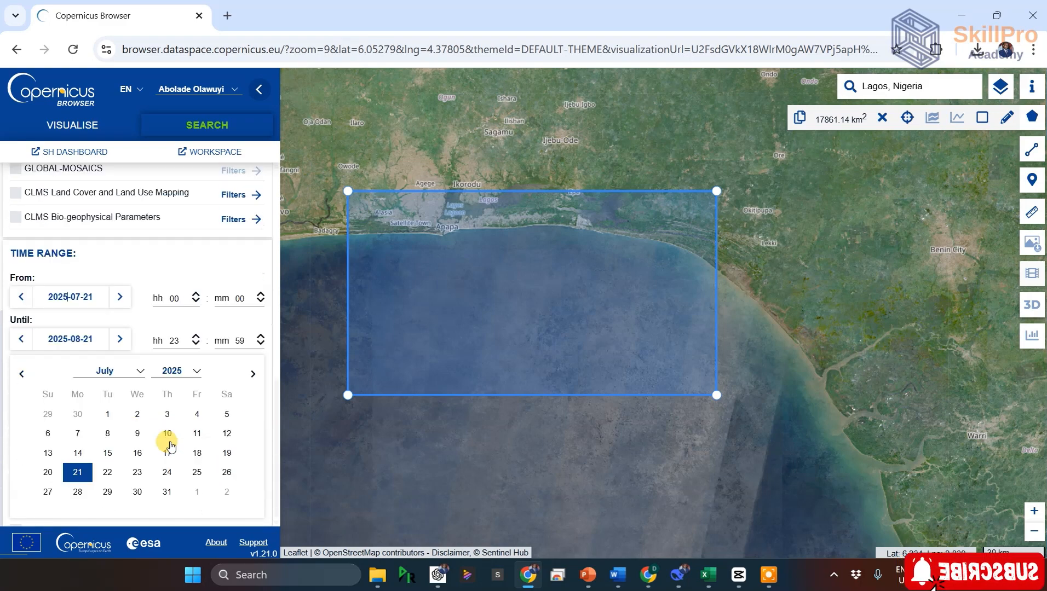
{"action": "left_click", "coordinate": [137, 325]}
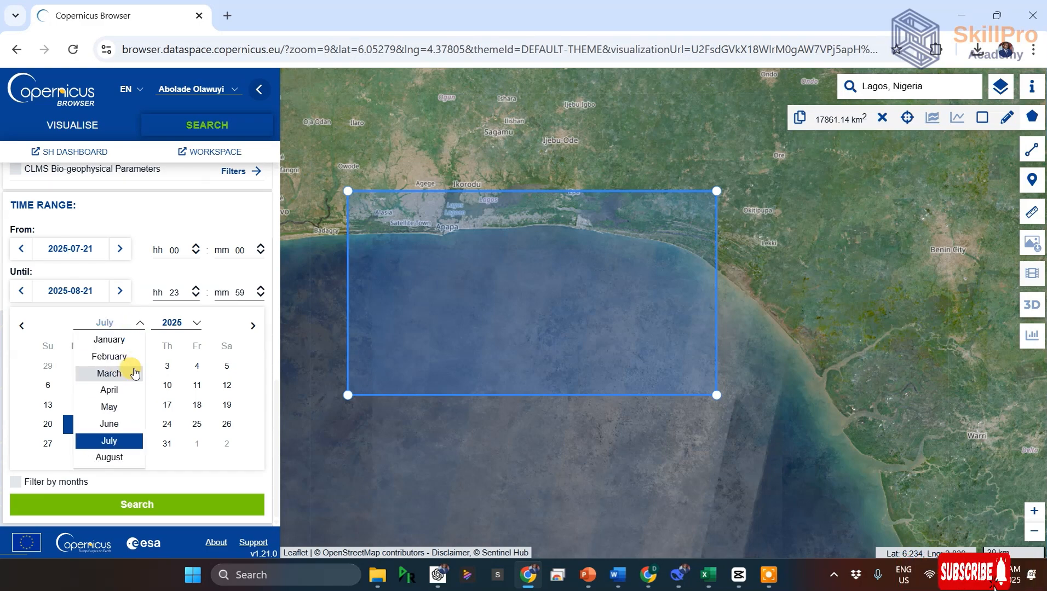
{"action": "left_click", "coordinate": [111, 357]}
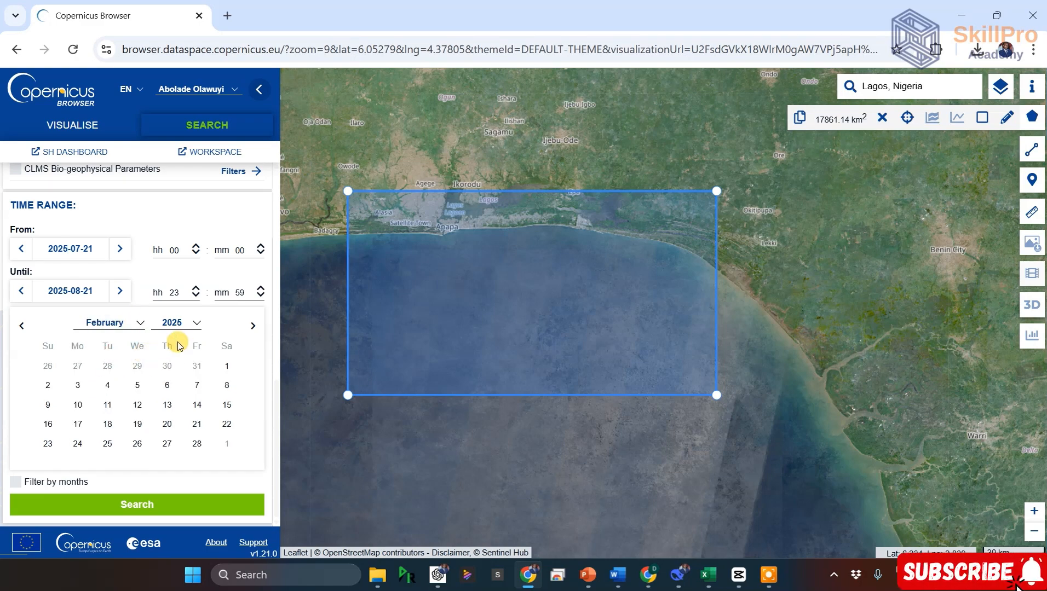
{"action": "left_click", "coordinate": [226, 366]}
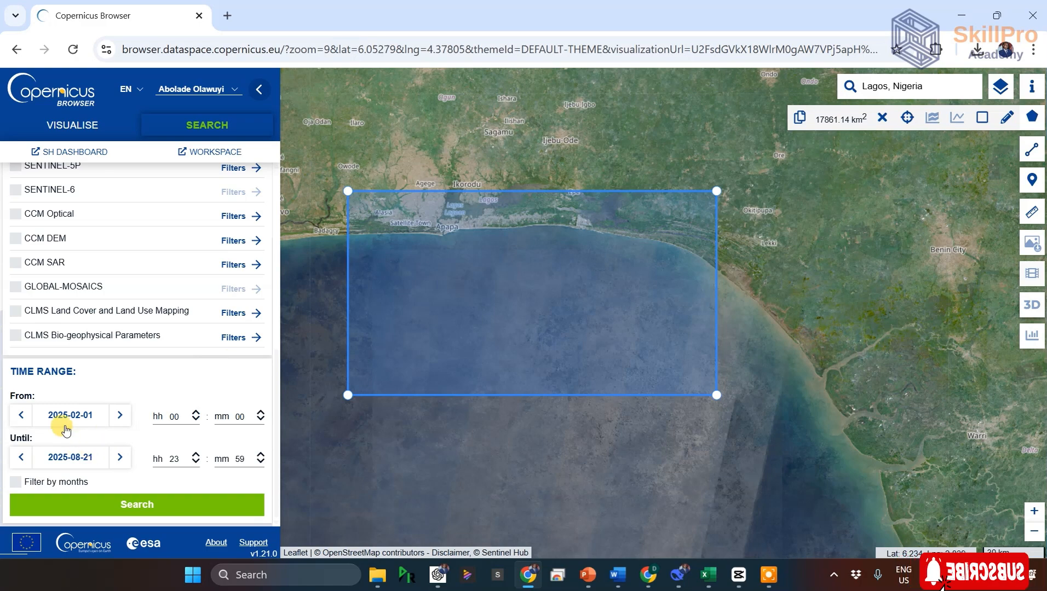
Step: Set the end date of the search time range to 2025-03-01
{"action": "left_click", "coordinate": [83, 462]}
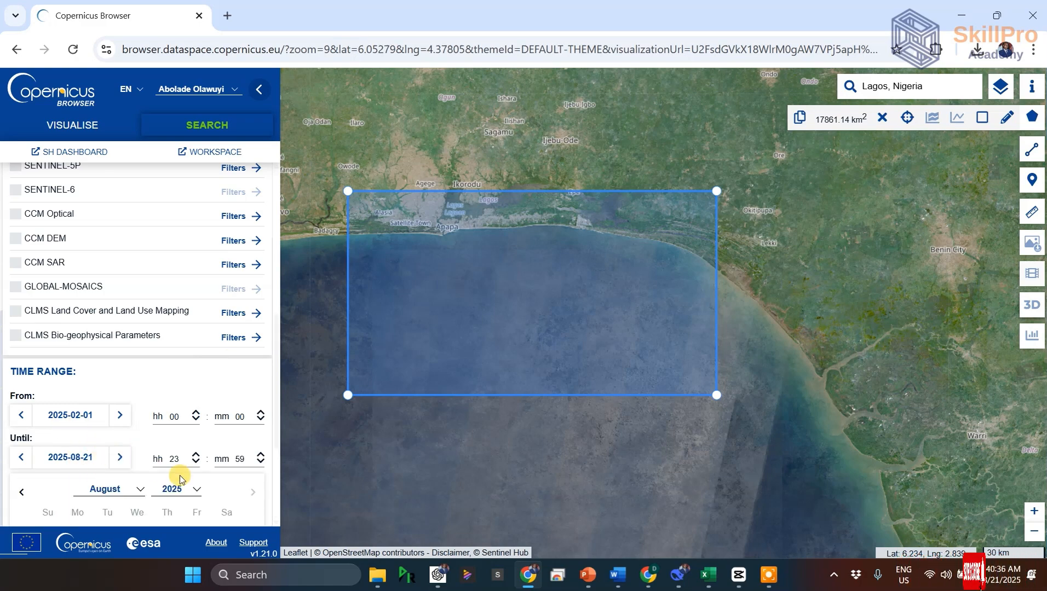
{"action": "left_click", "coordinate": [137, 482]}
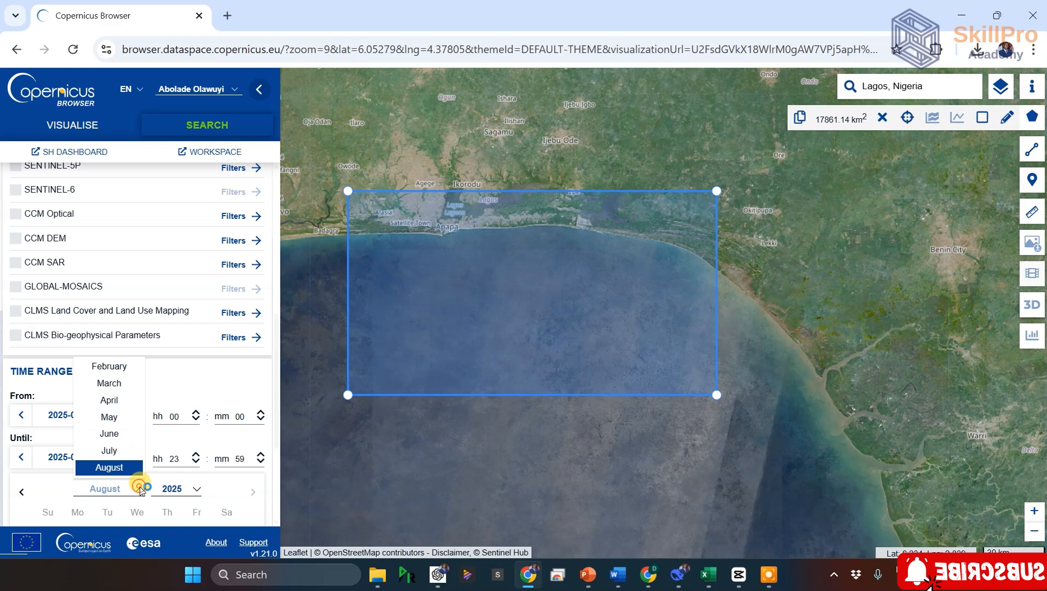
{"action": "left_click", "coordinate": [118, 384]}
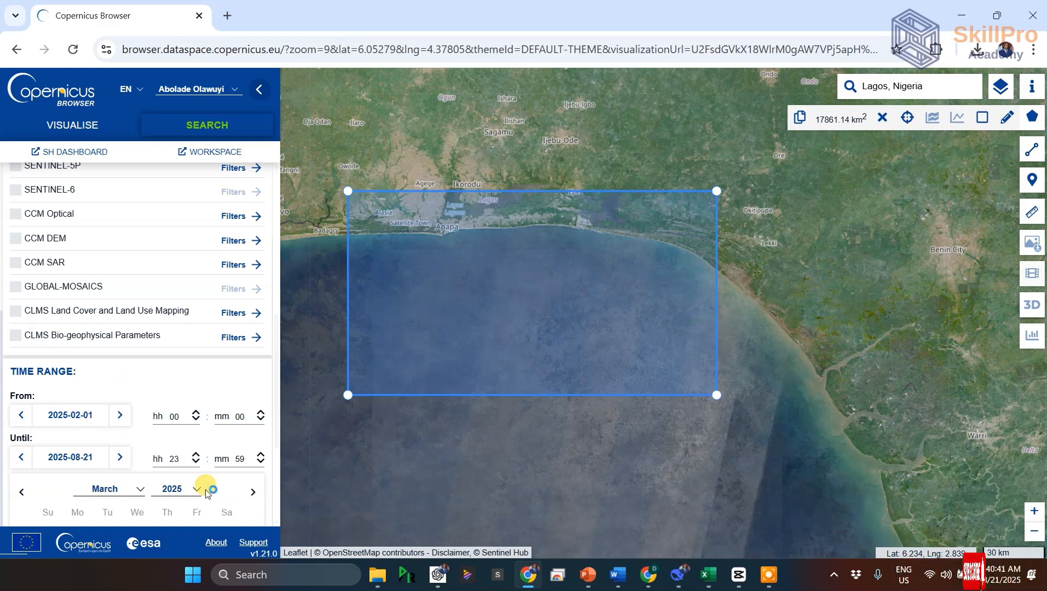
{"action": "scroll", "coordinate": [198, 493], "scroll_direction": "down", "scroll_amount": 3}
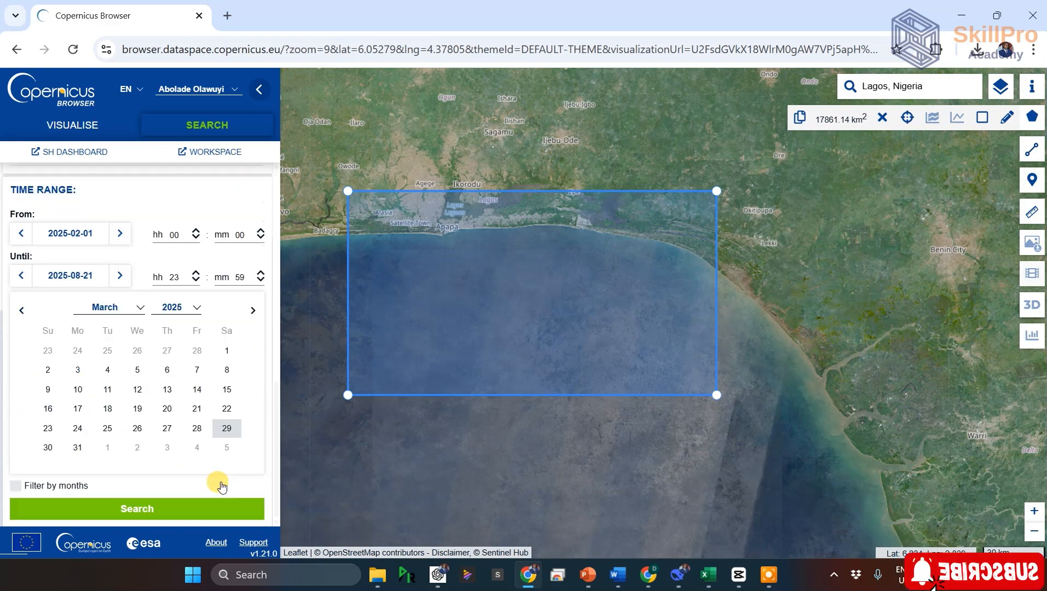
{"action": "left_click", "coordinate": [225, 347]}
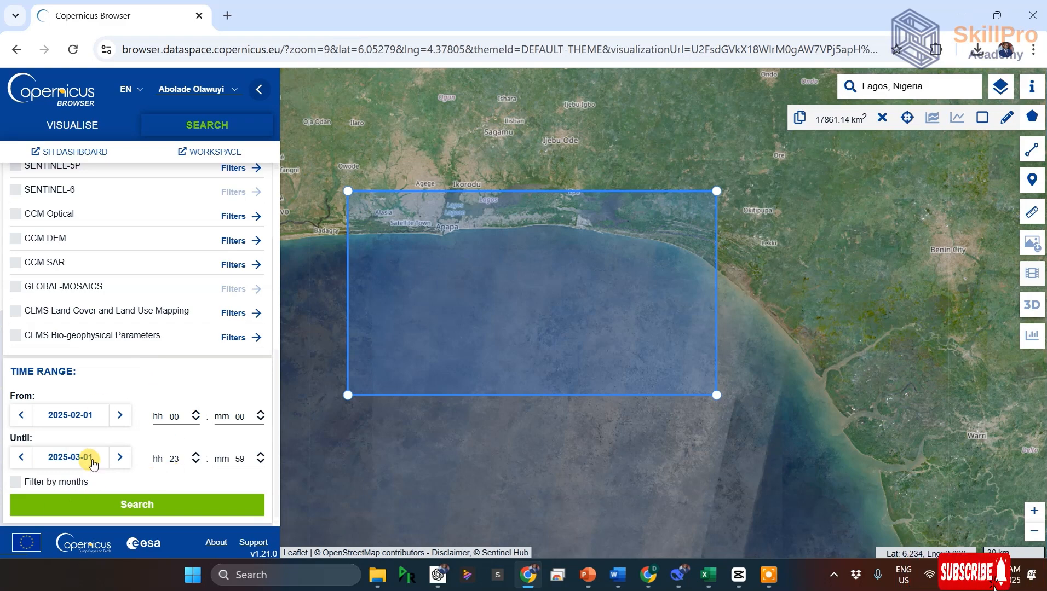
Step: Run the product search with the chosen data source and time range, and browse the list of found products
{"action": "scroll", "coordinate": [149, 396], "scroll_direction": "up", "scroll_amount": 3}
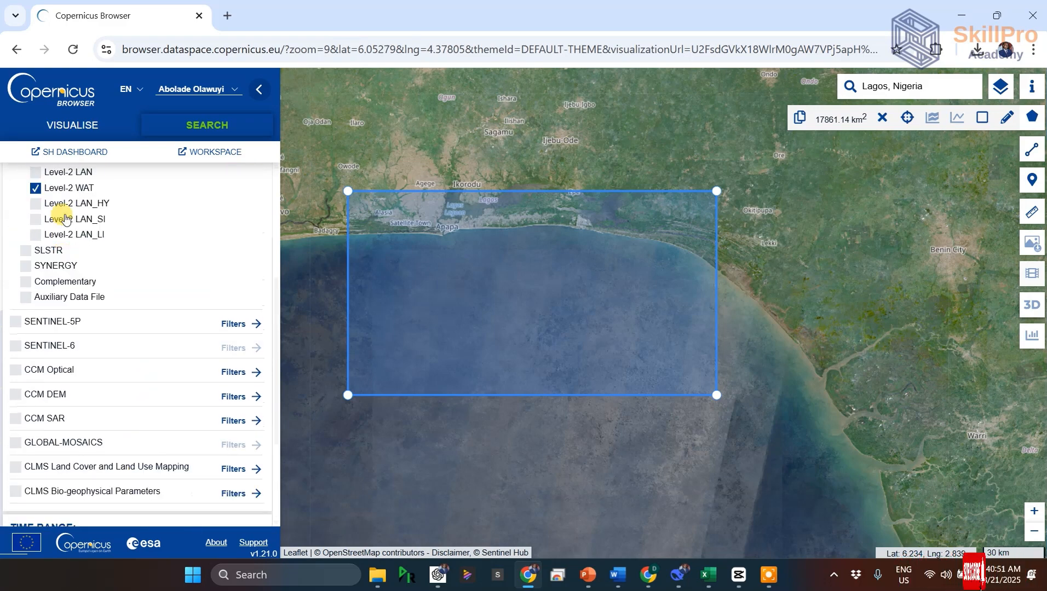
{"action": "scroll", "coordinate": [151, 370], "scroll_direction": "down", "scroll_amount": 3}
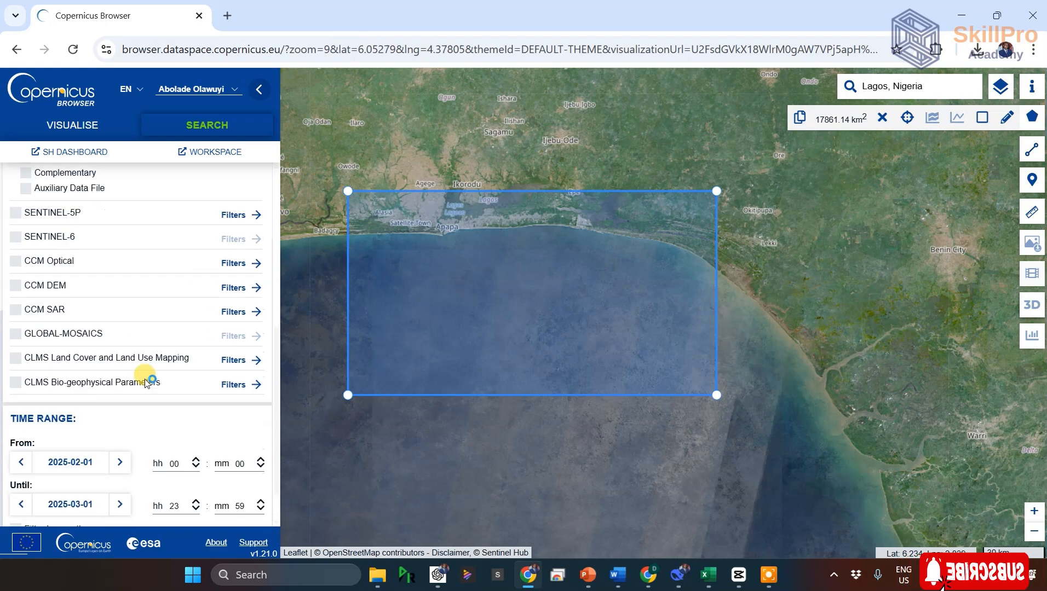
{"action": "left_click", "coordinate": [138, 506]}
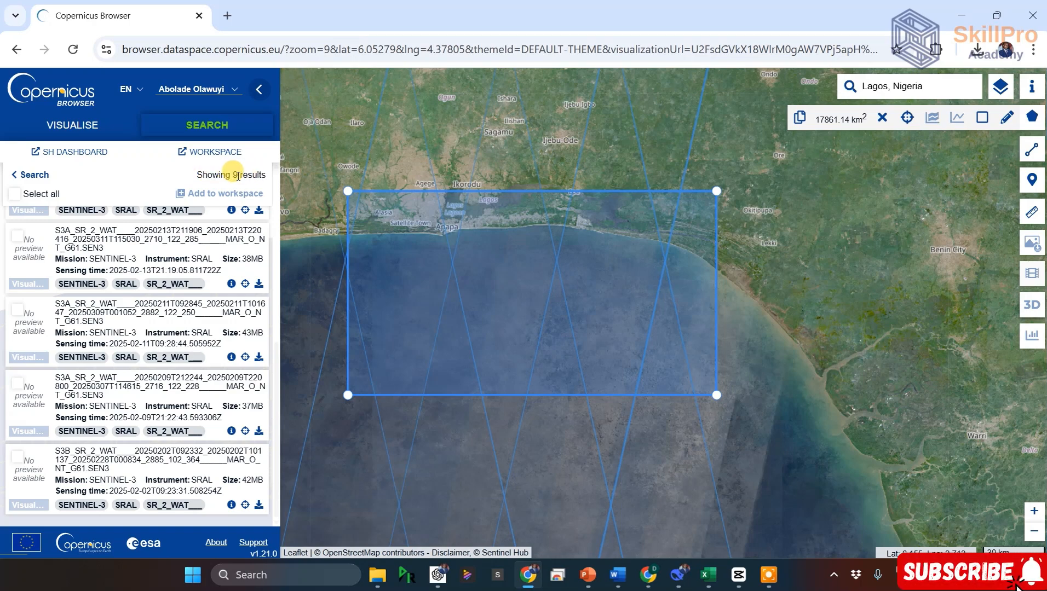
{"action": "scroll", "coordinate": [107, 296], "scroll_direction": "up", "scroll_amount": 4}
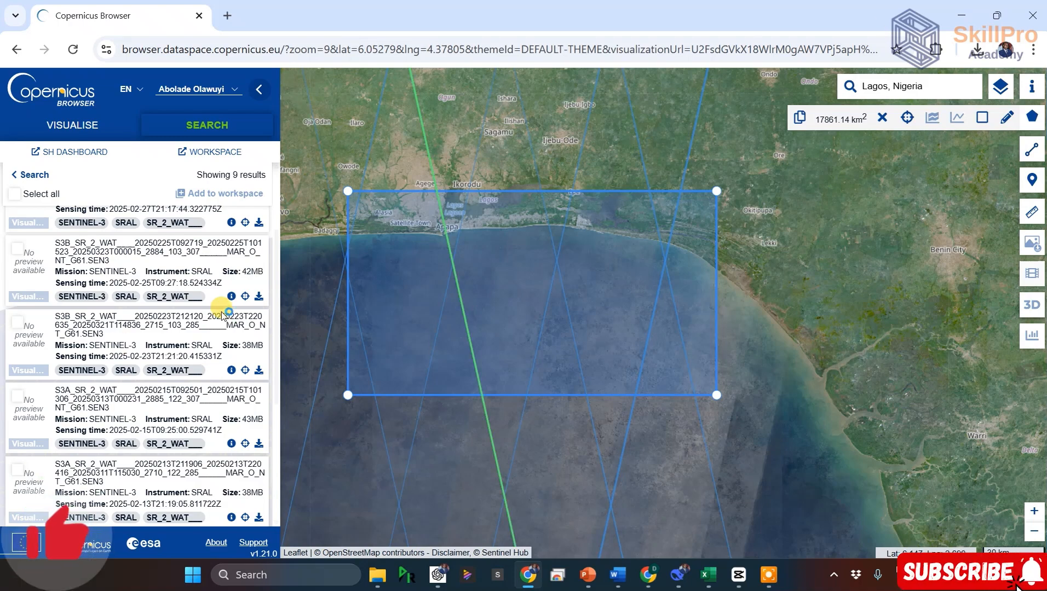
{"action": "scroll", "coordinate": [222, 316], "scroll_direction": "up", "scroll_amount": 3}
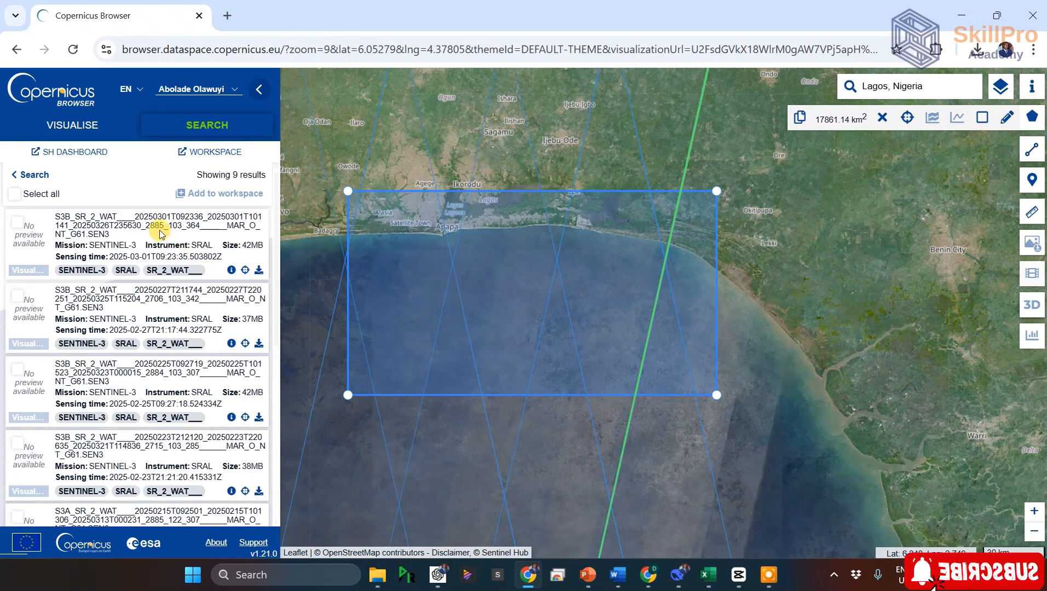
{"action": "scroll", "coordinate": [131, 252], "scroll_direction": "down", "scroll_amount": 1}
{"action": "scroll", "coordinate": [90, 238], "scroll_direction": "up", "scroll_amount": 1}
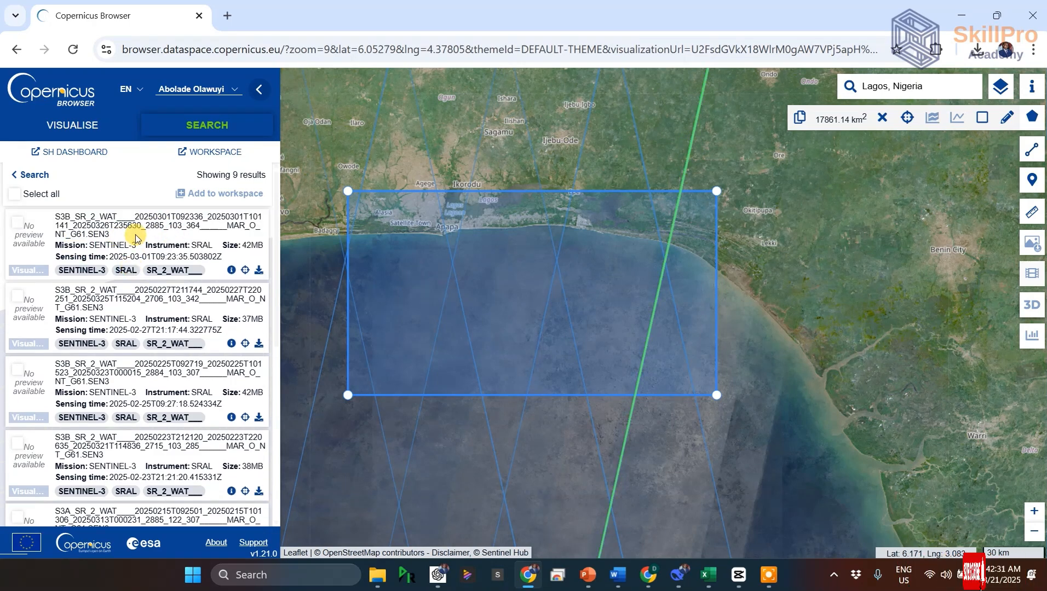
Step: Review the product and instrument attributes of the S3B SR_2_WAT product sensed on 2025-03-01 and download it
{"action": "left_click", "coordinate": [231, 270]}
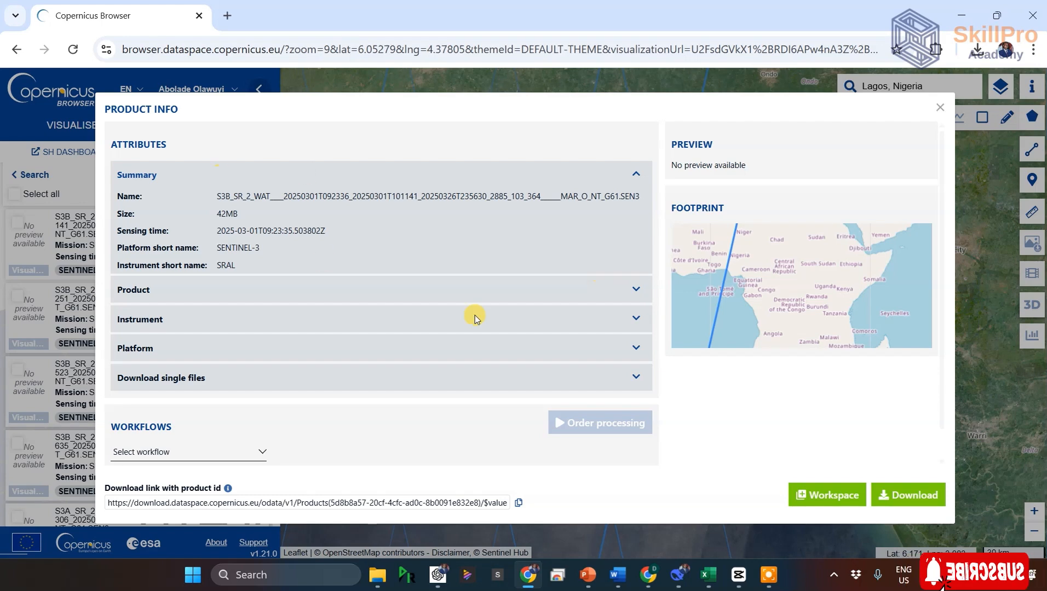
{"action": "left_click", "coordinate": [635, 288]}
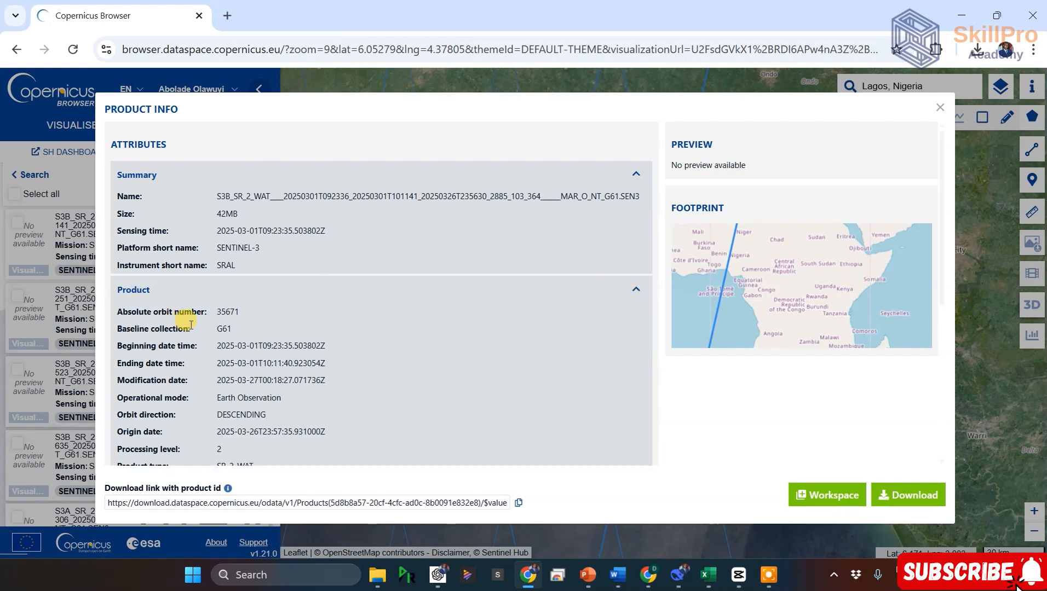
{"action": "scroll", "coordinate": [227, 326], "scroll_direction": "down", "scroll_amount": 3}
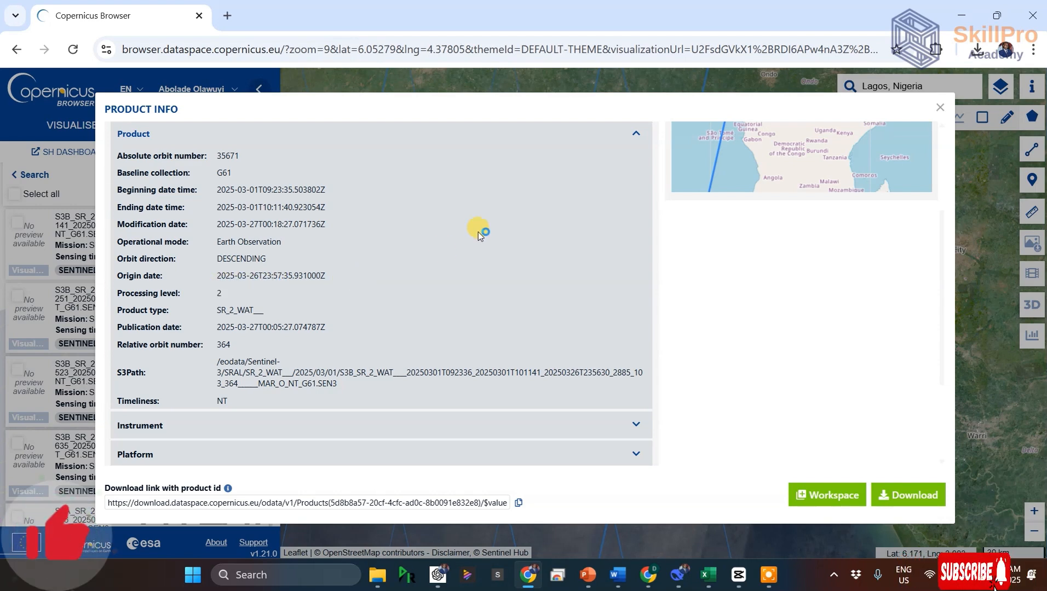
{"action": "scroll", "coordinate": [479, 227], "scroll_direction": "down", "scroll_amount": 2}
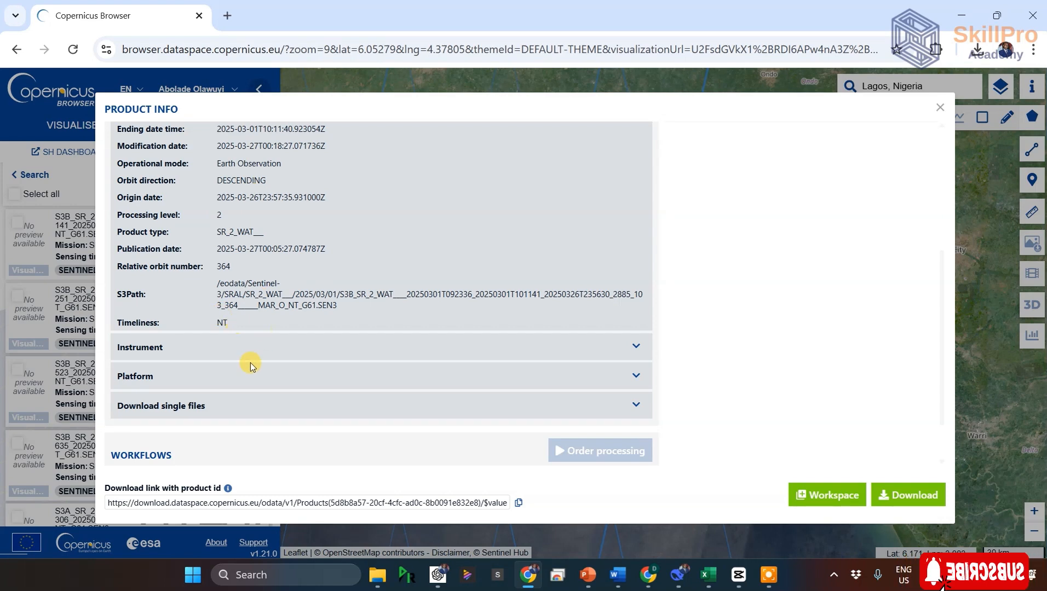
{"action": "left_click", "coordinate": [634, 348]}
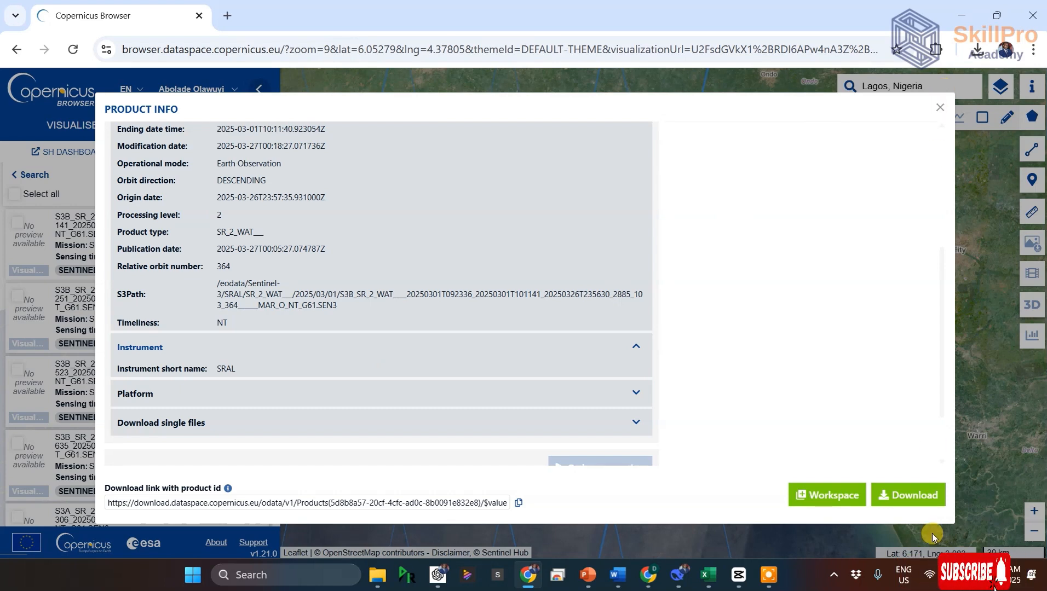
{"action": "left_click", "coordinate": [903, 492]}
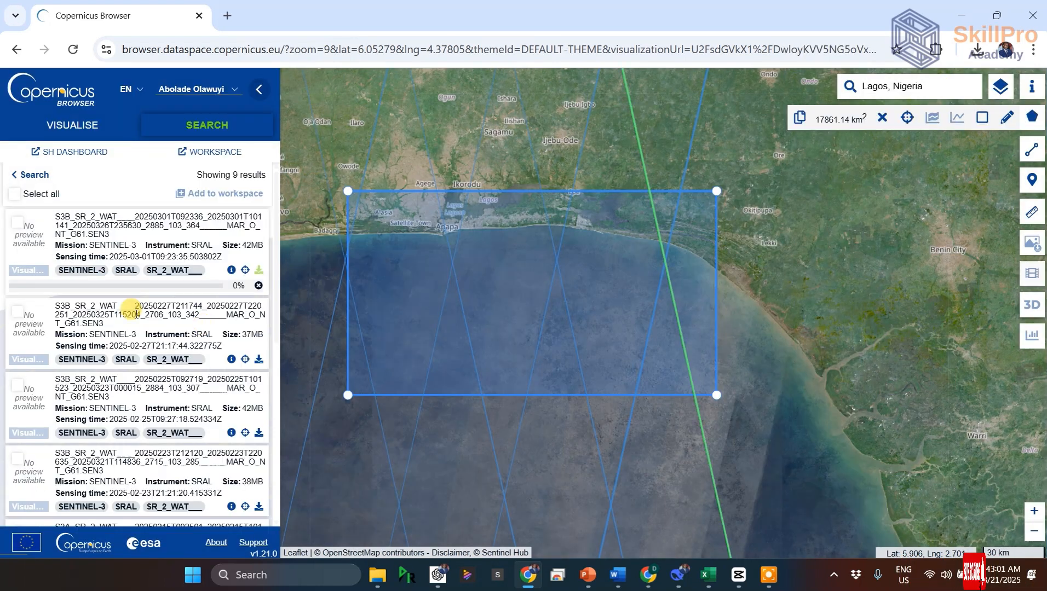